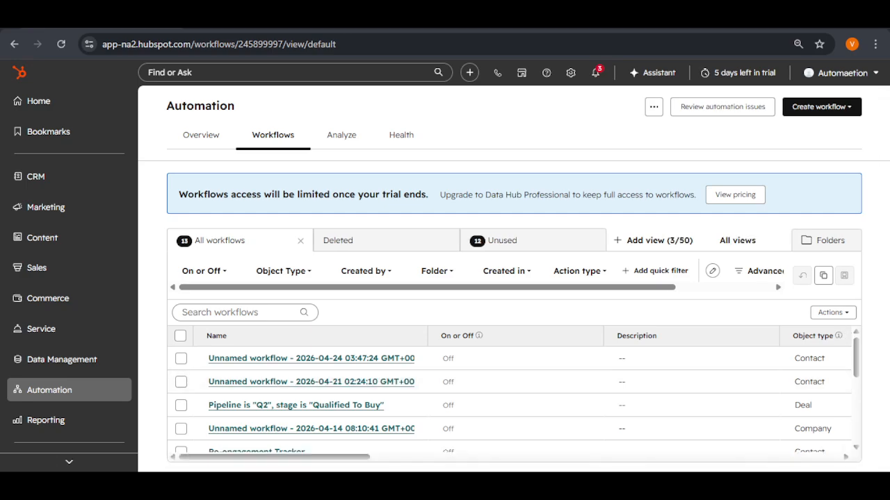
- Start creating a new automation workflow from scratch
mouse_move(69, 390)
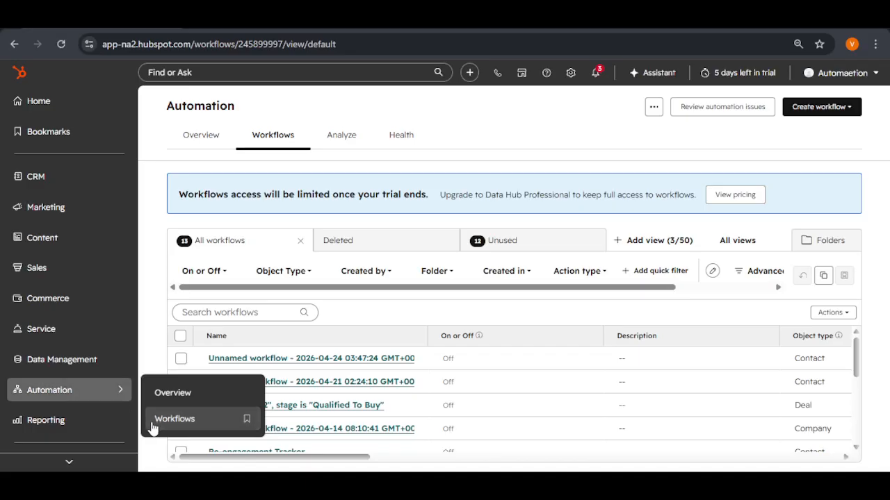
click(822, 111)
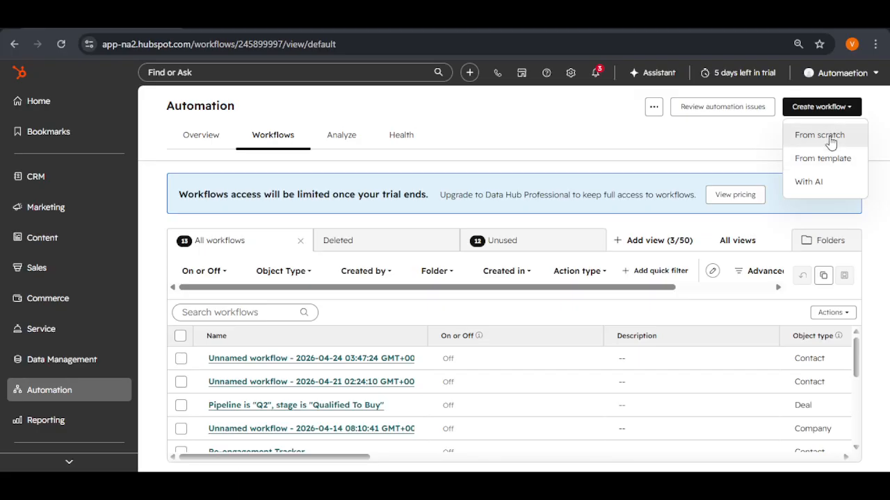
click(831, 142)
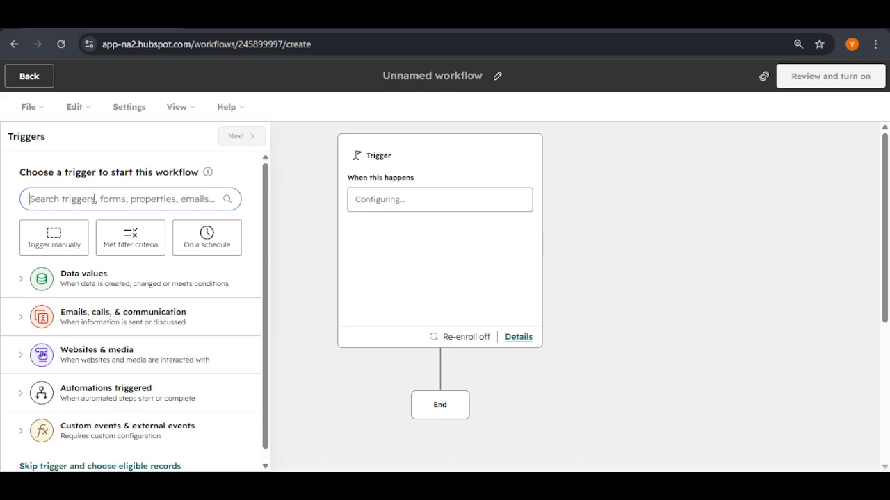
- Search the triggers for "deal stage" and use the Survey response property Deal Stage Name as the property value changed trigger
text(dea)
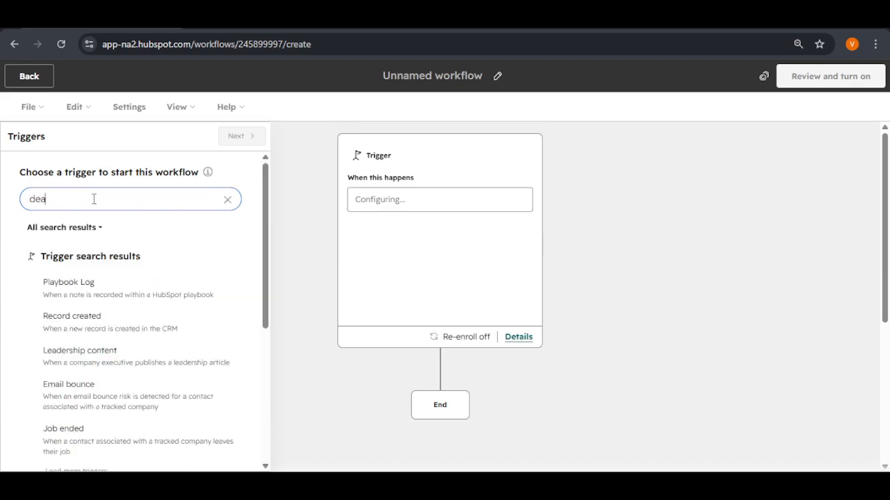
text(l stage)
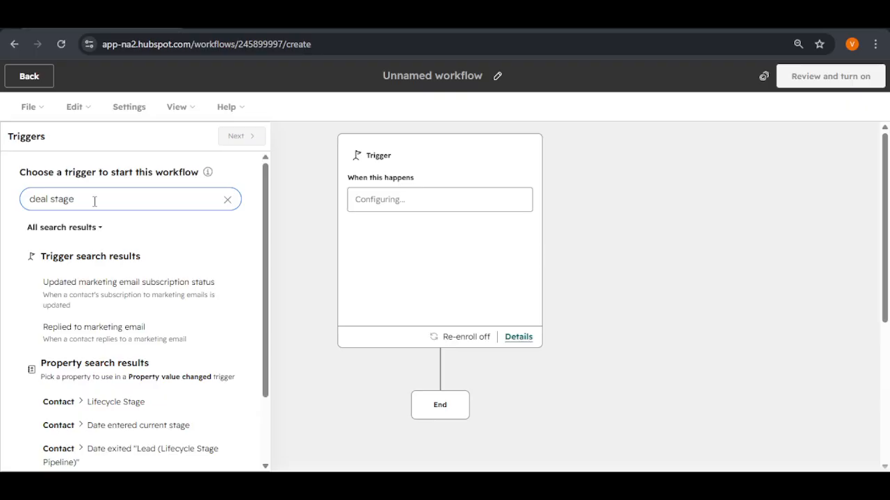
scroll(137, 303, down, 2)
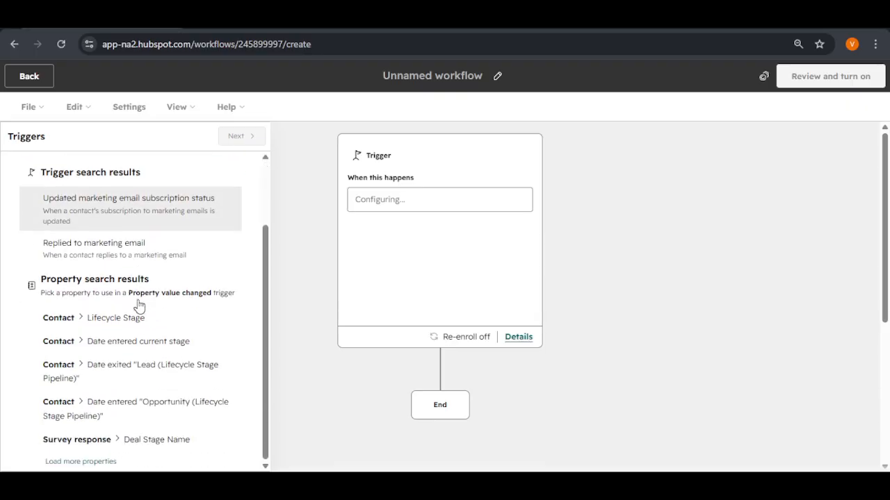
scroll(138, 304, up, 3)
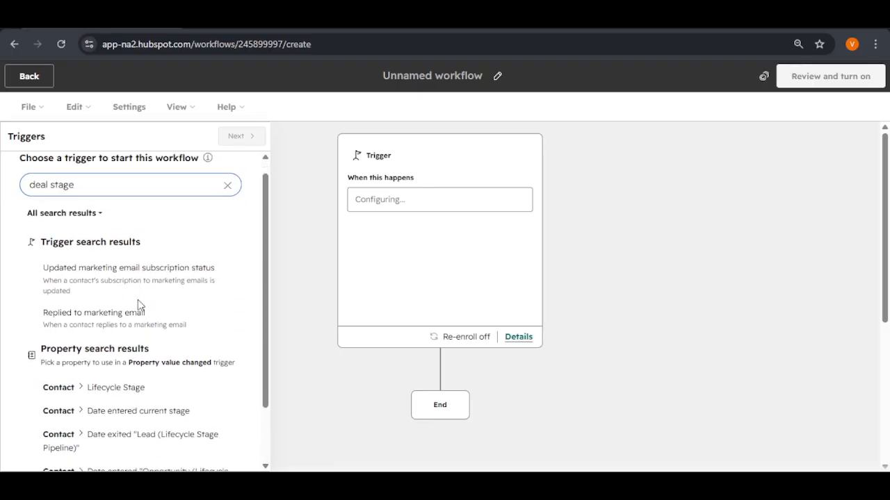
scroll(138, 304, down, 3)
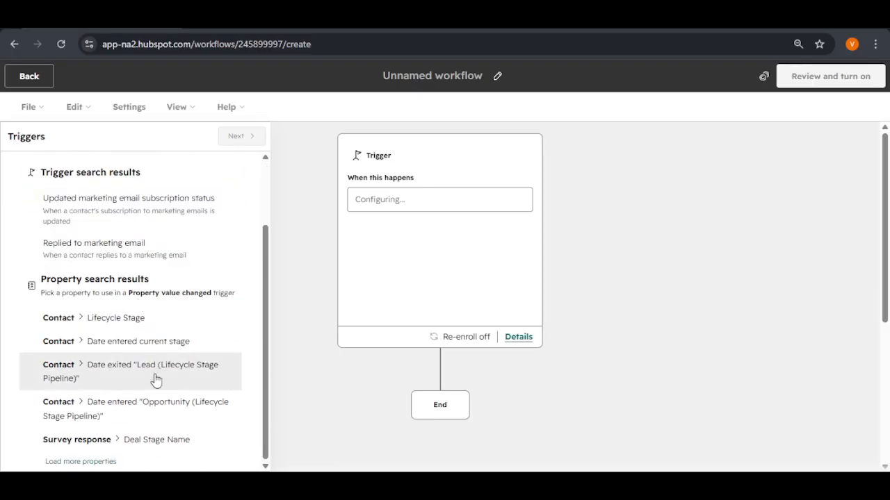
click(156, 441)
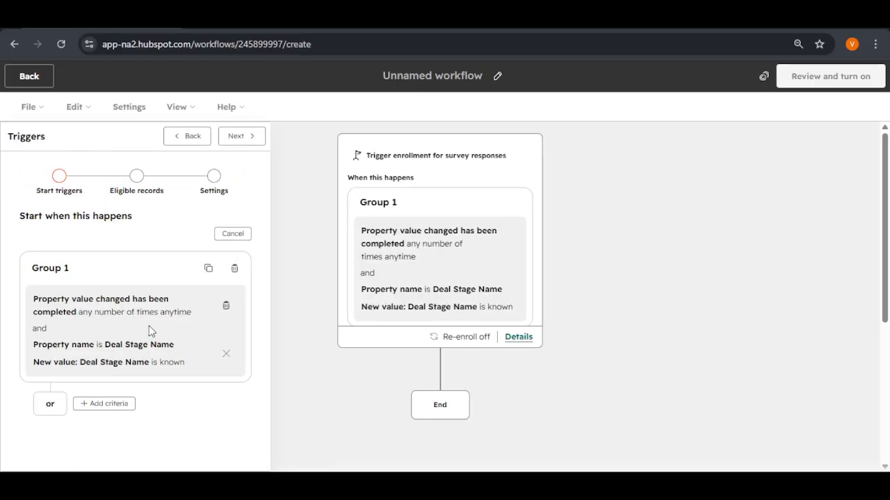
- Complete the trigger setup without extra criteria or eligible-record conditions, keeping the default enrollment settings
click(81, 409)
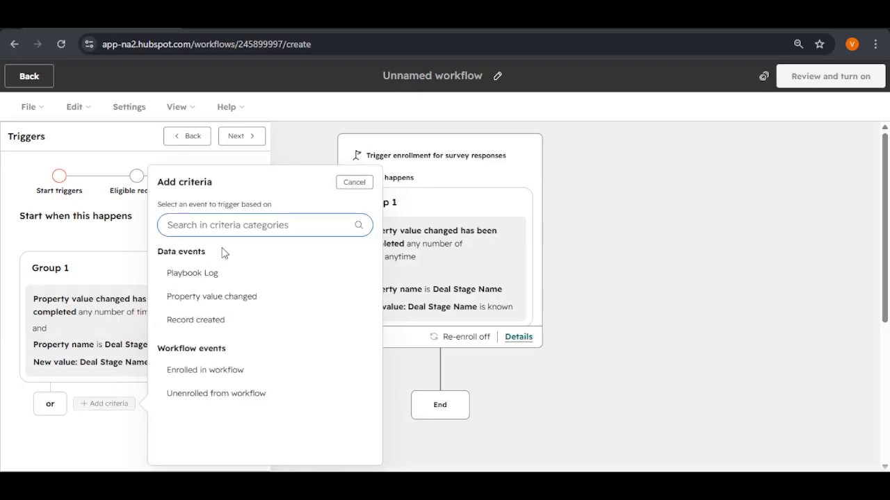
click(240, 135)
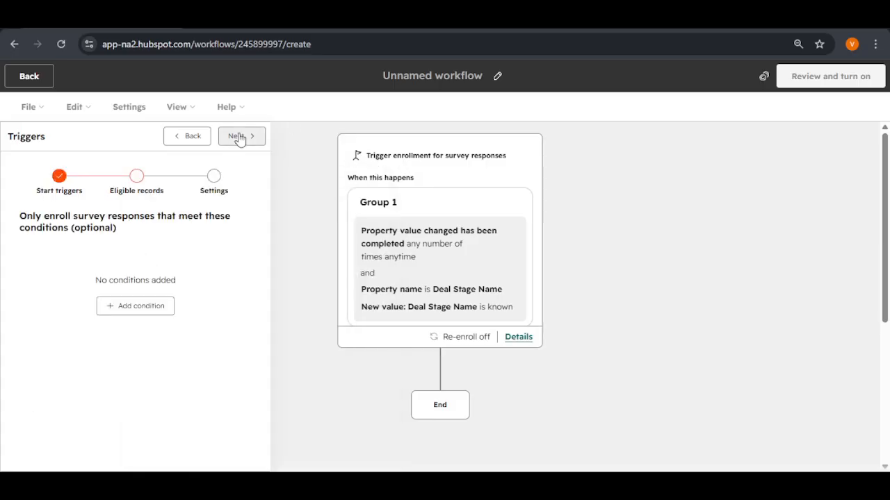
click(239, 137)
click(241, 138)
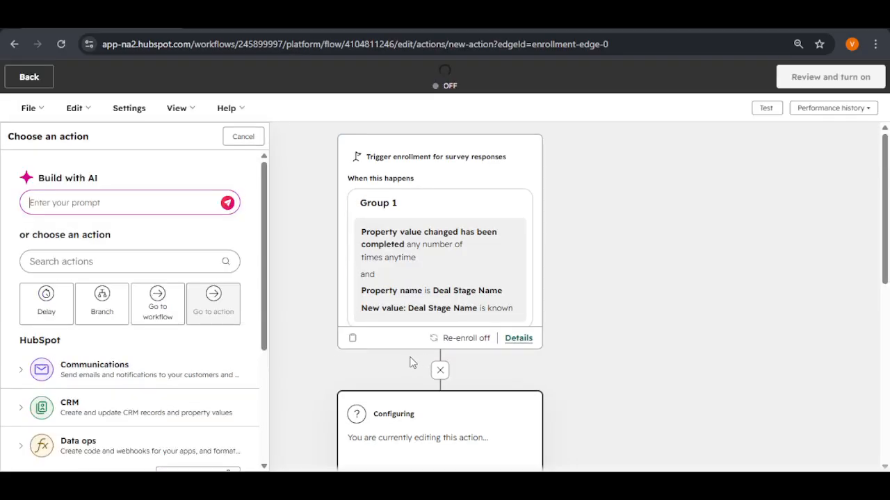
- Add a delay action for a set amount of time of 14 days after the trigger and save it
click(49, 303)
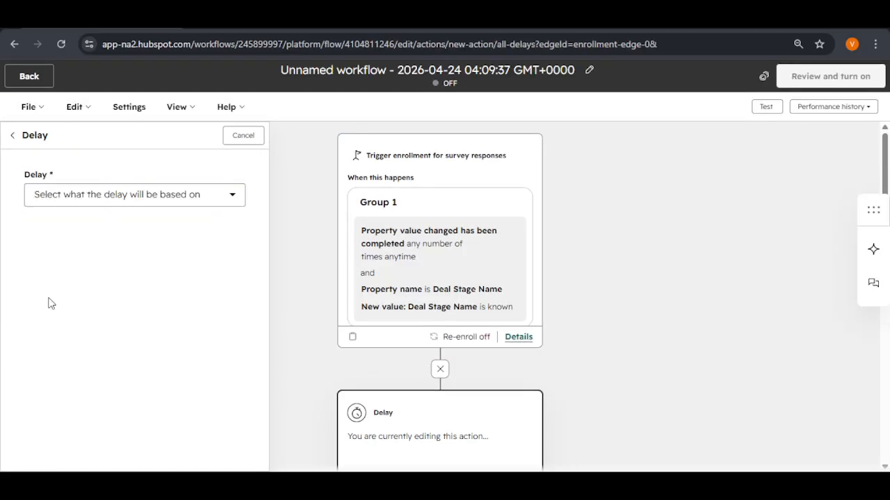
click(115, 207)
click(104, 338)
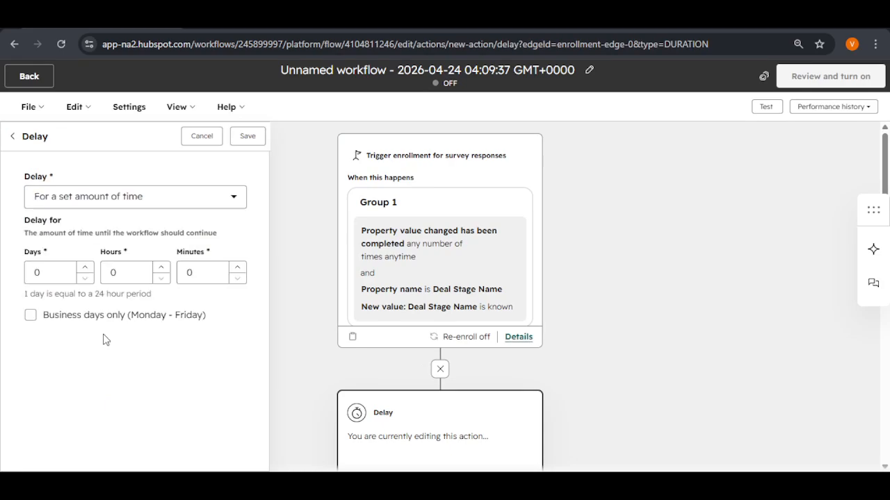
click(50, 271)
double_click(50, 272)
text(14)
click(99, 376)
click(247, 136)
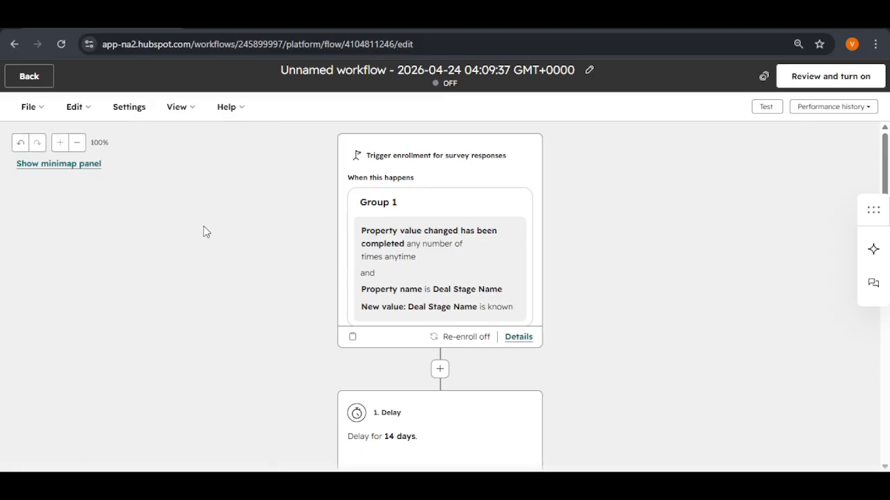
- Add a Send email action after the 14-day delay, choose "(A) New email" as the automated email and save it
scroll(351, 330, down, 3)
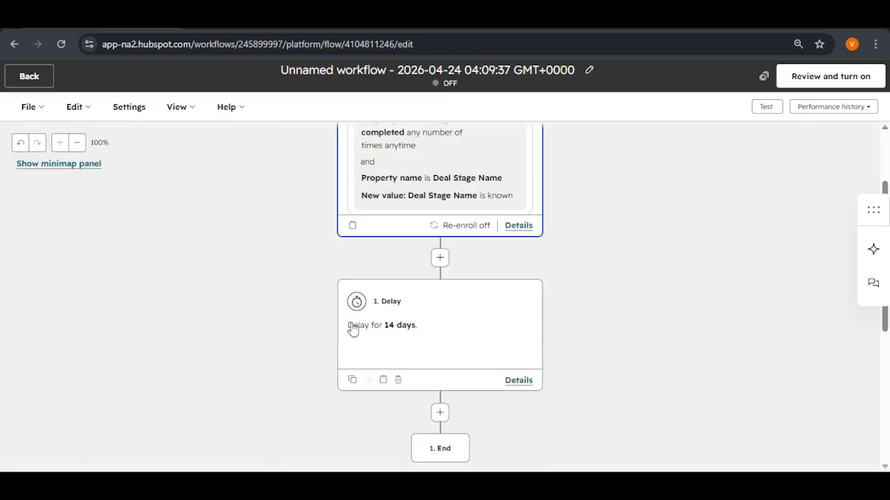
click(440, 328)
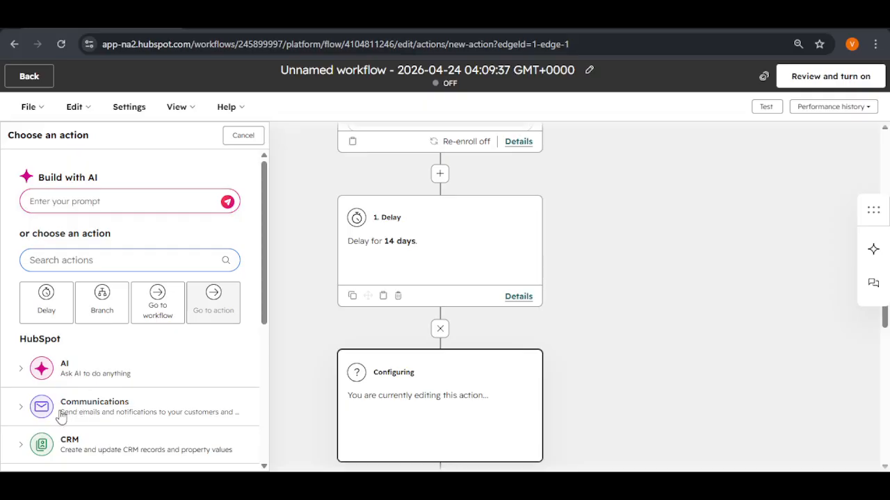
click(22, 410)
scroll(42, 404, down, 3)
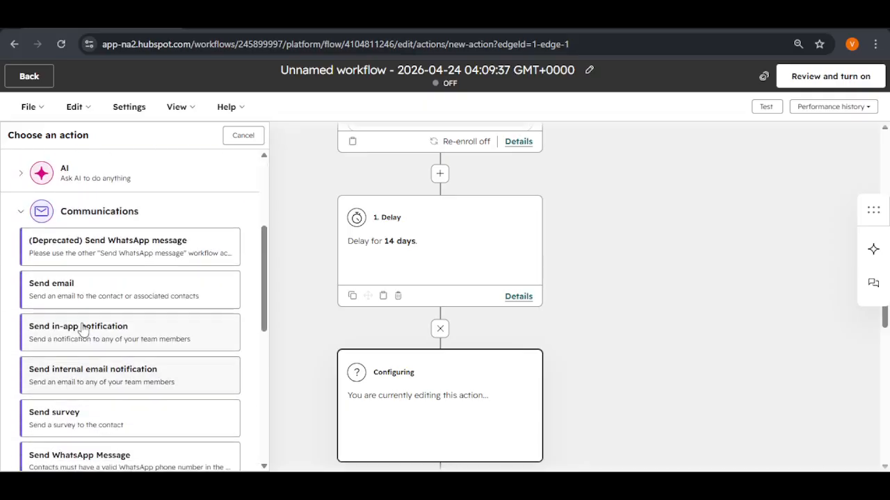
click(90, 290)
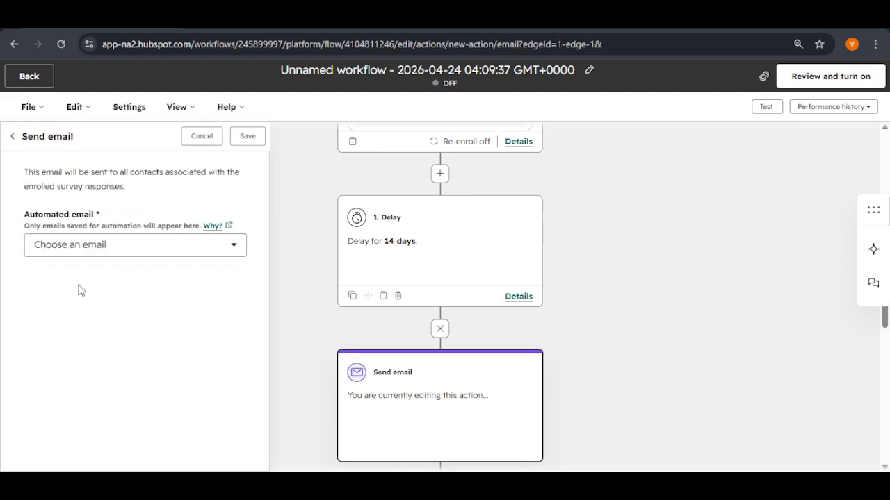
click(160, 252)
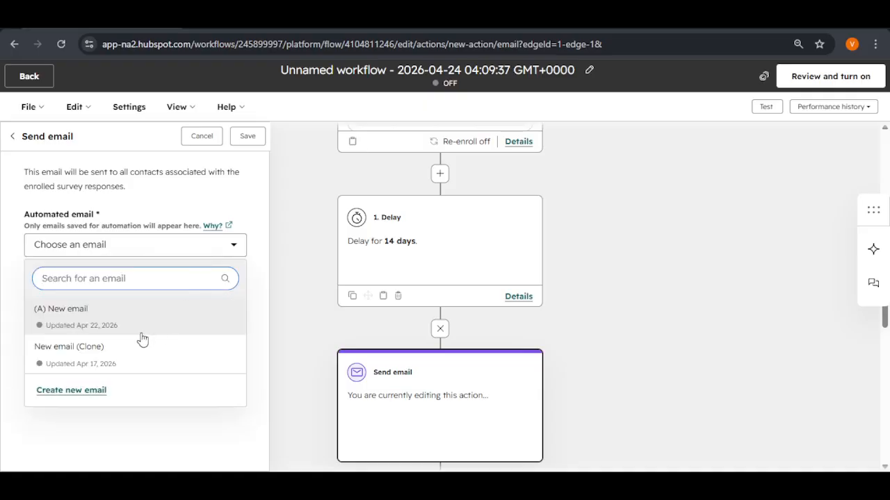
click(159, 330)
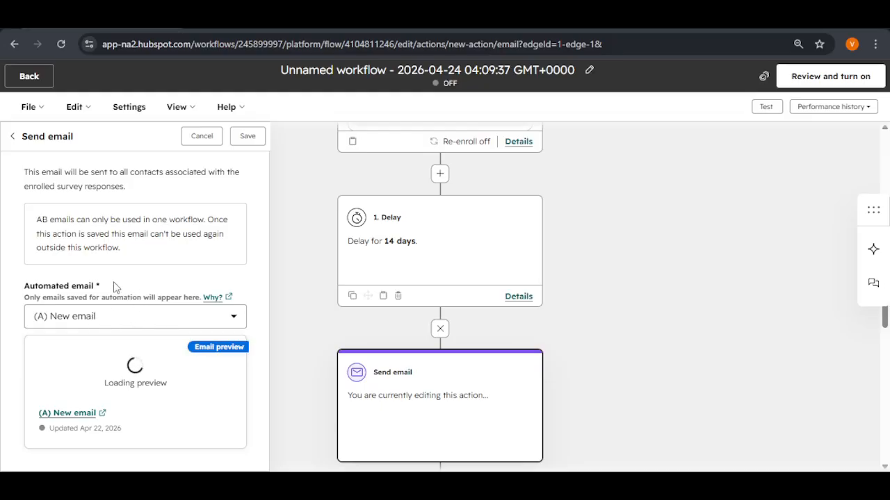
click(248, 136)
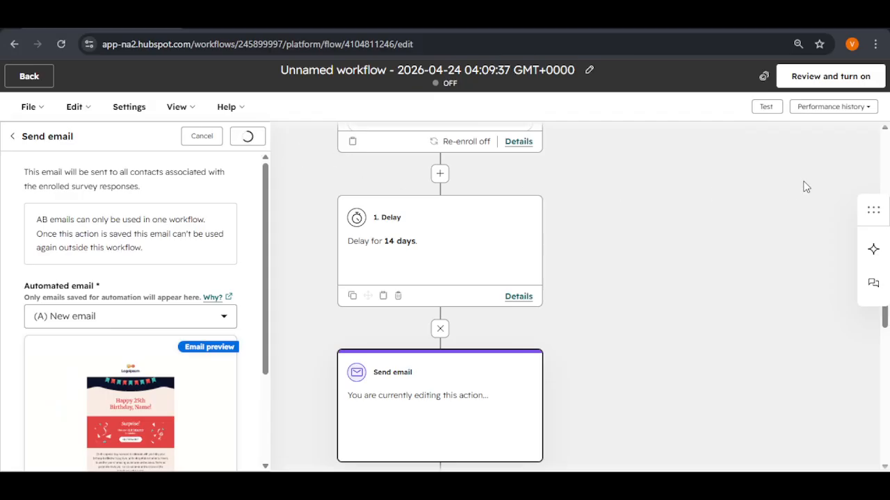
- Check the workflow's pre-activation review for required changes and close the review
click(815, 82)
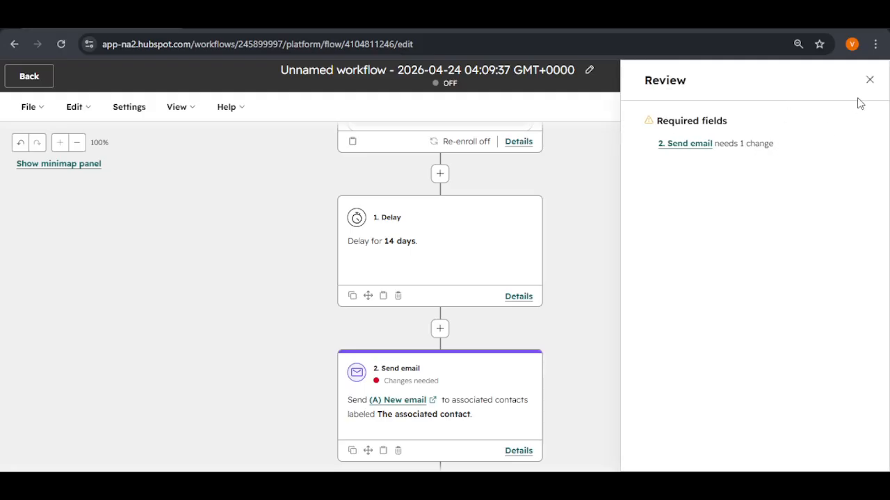
click(869, 80)
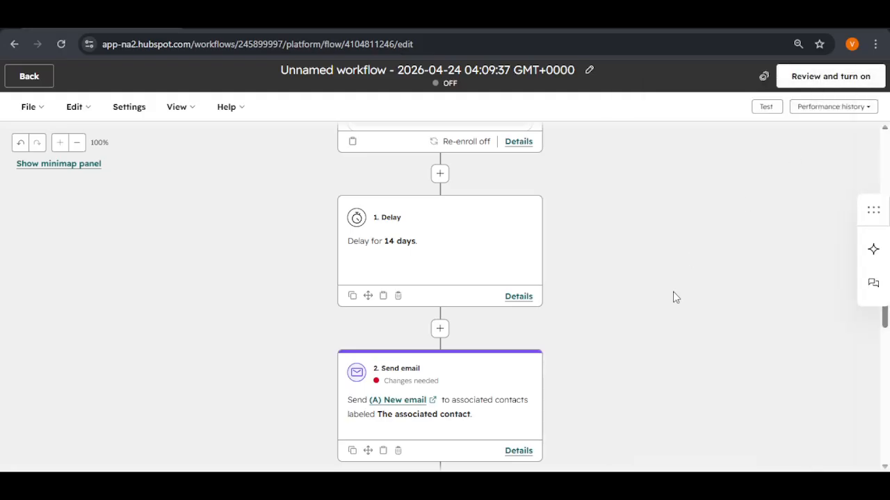